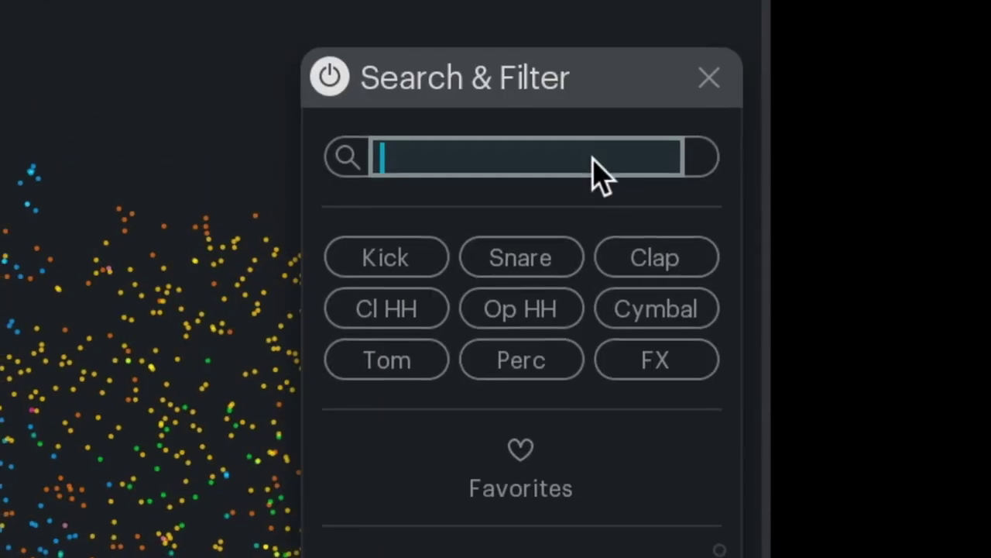
- Search snares for '808', assign a red-cluster kick sample to KICK1, and audition an orange sample
{"action": "type", "text": "808"}
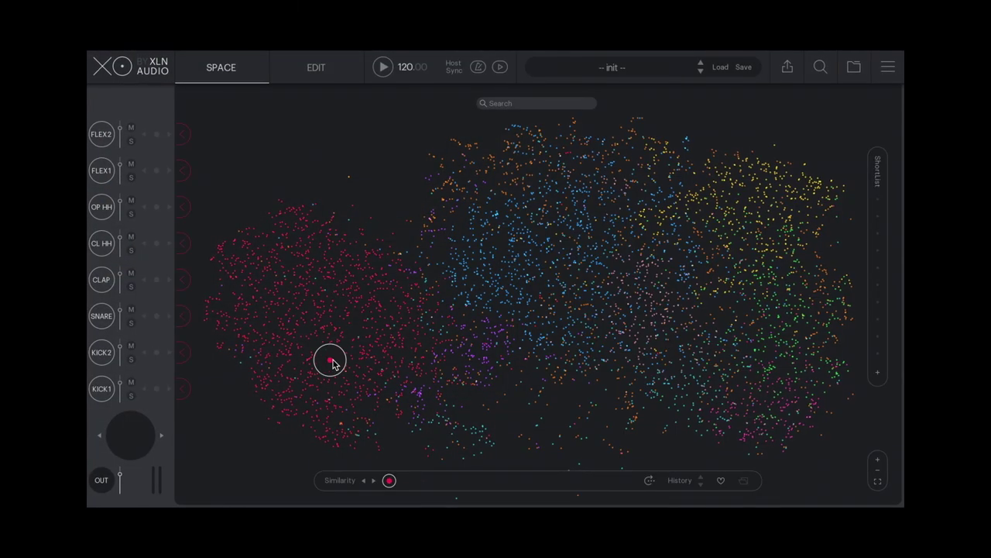
{"action": "left_click", "coordinate": [178, 388]}
{"action": "left_click", "coordinate": [546, 262]}
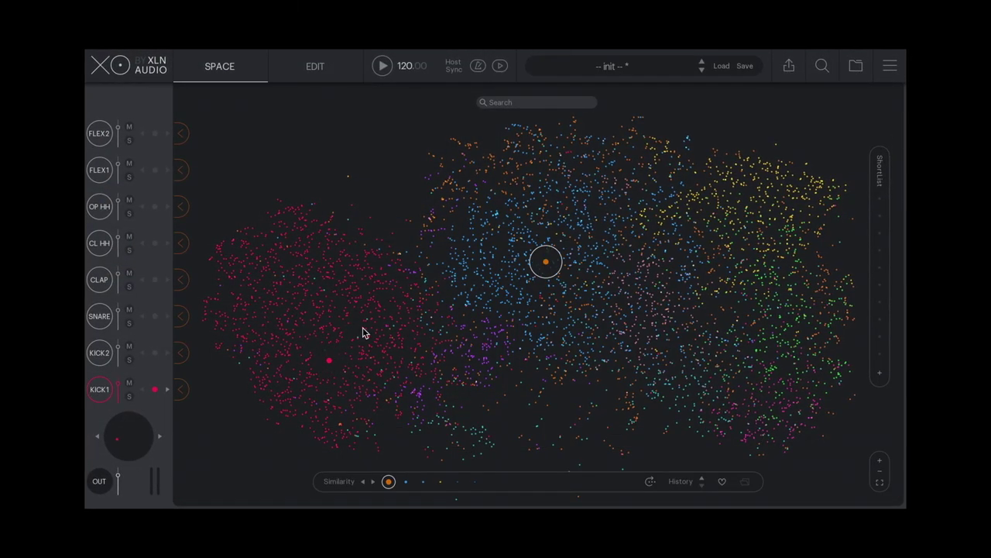
- Assign a green upper-right sample to the SNARE channel, check CL HH, and load the Bang Flap preset
{"action": "left_click", "coordinate": [178, 317]}
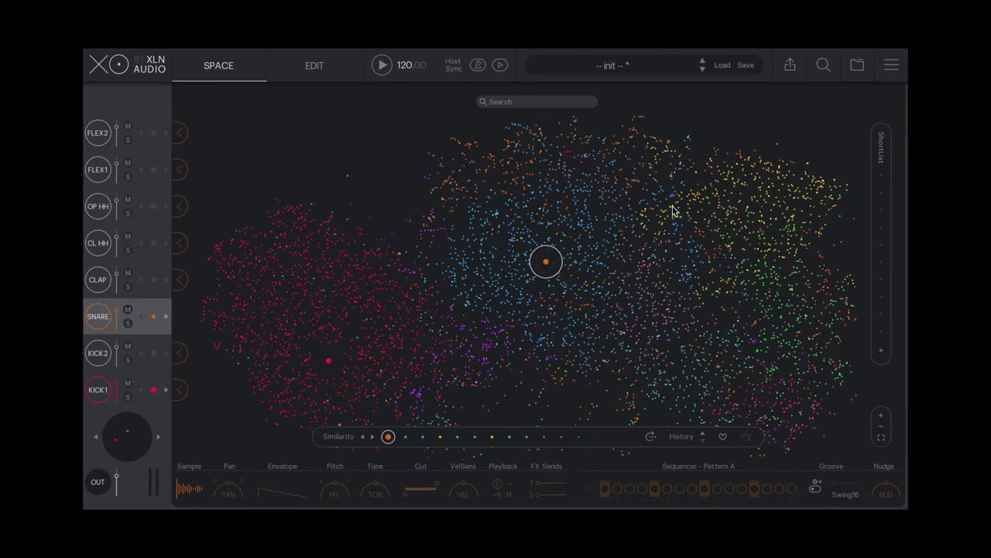
{"action": "left_click", "coordinate": [744, 192]}
{"action": "left_click", "coordinate": [179, 242]}
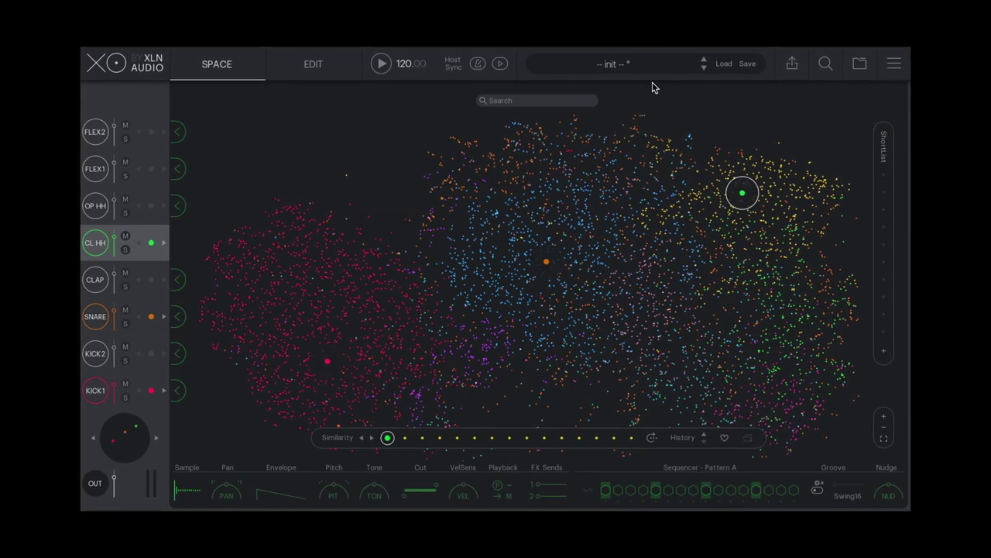
{"action": "left_click", "coordinate": [704, 68]}
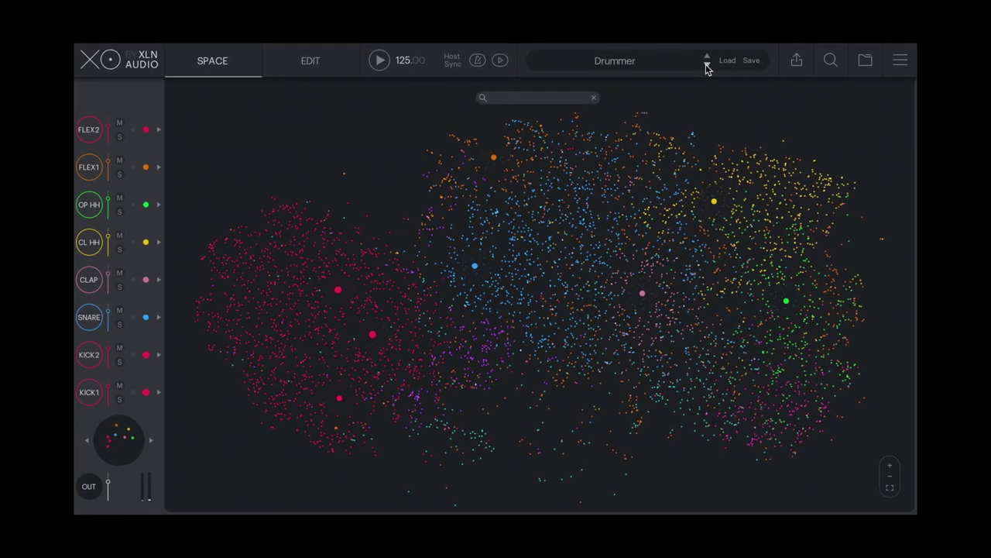
- Load the Bait preset and swap the selected drum to orange, then teal similar-sounding samples
{"action": "left_click", "coordinate": [707, 65]}
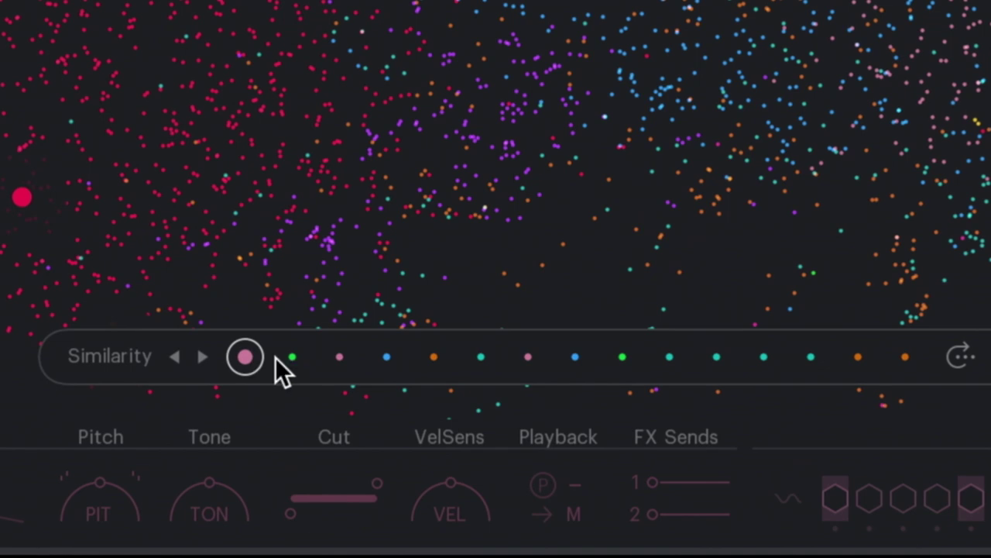
{"action": "left_click", "coordinate": [429, 358]}
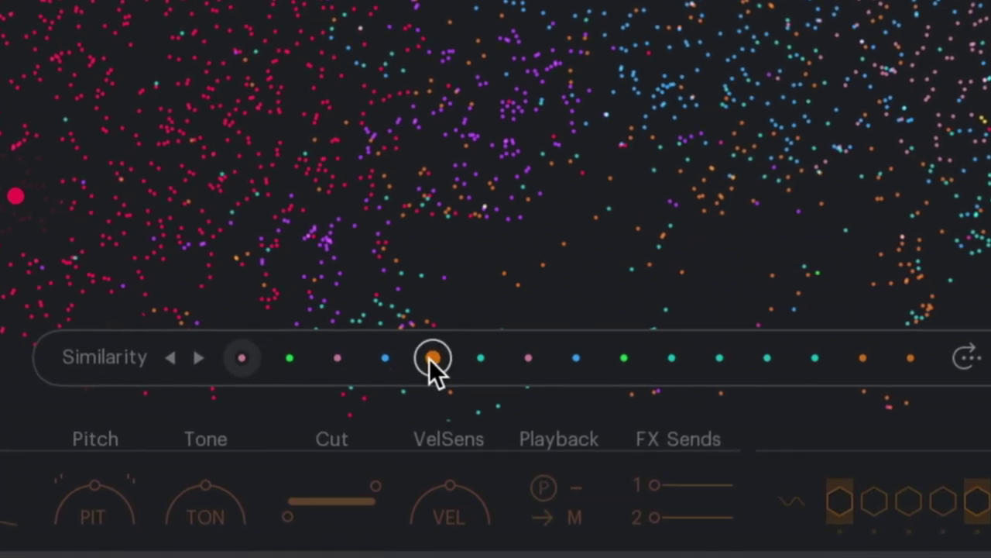
{"action": "left_click", "coordinate": [480, 358]}
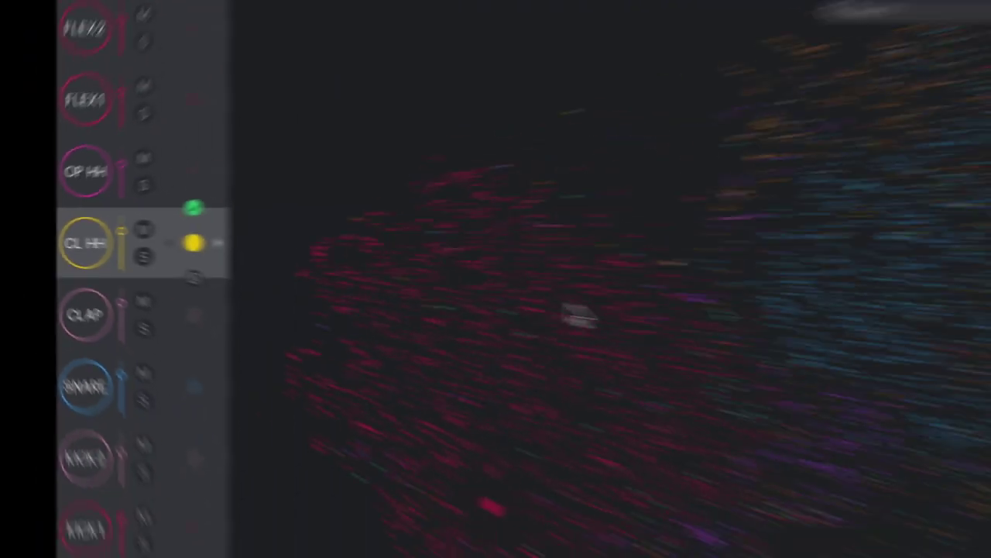
- Hot-swap CL HH to a blue map sample, then drag along the map to a teal sample
{"action": "left_click", "coordinate": [502, 248]}
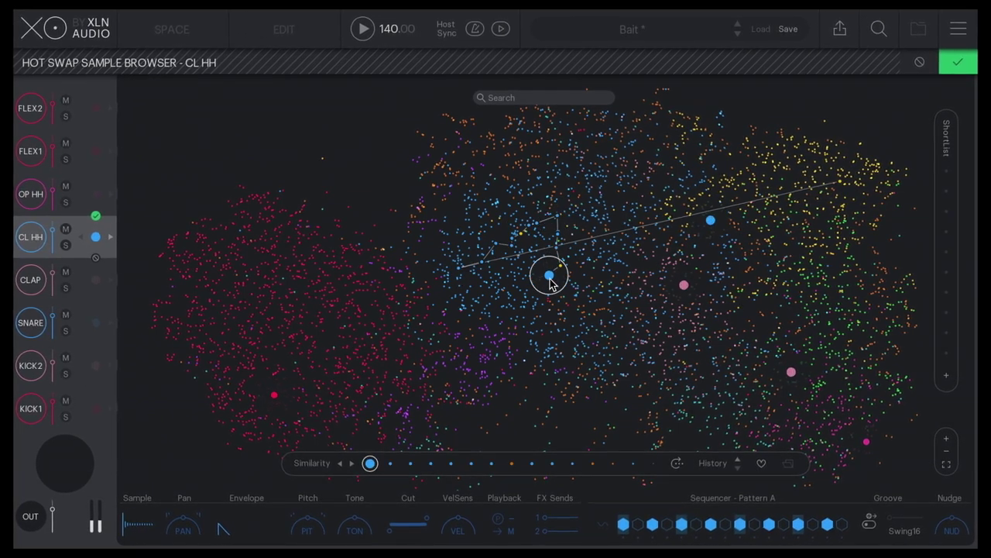
{"action": "mouse_move", "coordinate": [577, 271]}
{"action": "left_mouse_down"}
{"action": "mouse_move", "coordinate": [626, 225]}
{"action": "mouse_move", "coordinate": [634, 299]}
{"action": "left_mouse_up"}
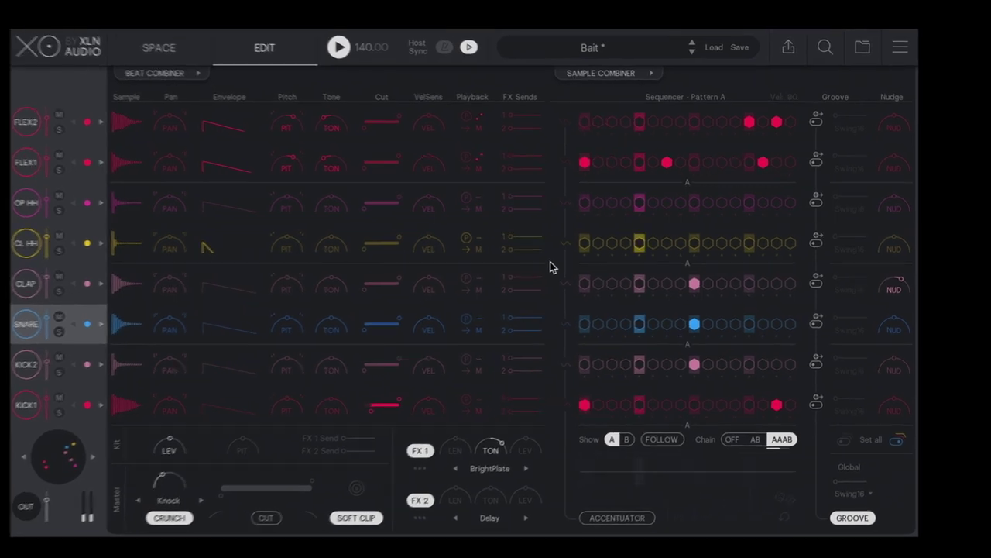
- Fill all 16 CL HH steps and give step 14 a 2-repeat roll
{"action": "left_click_drag", "start_coordinate": [584, 243], "coordinate": [792, 251]}
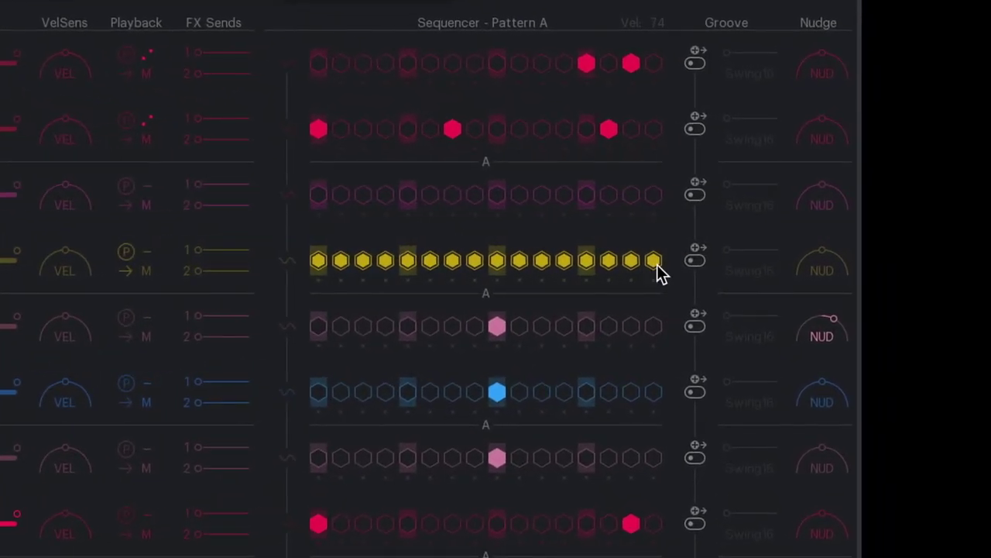
{"action": "left_click", "coordinate": [605, 280]}
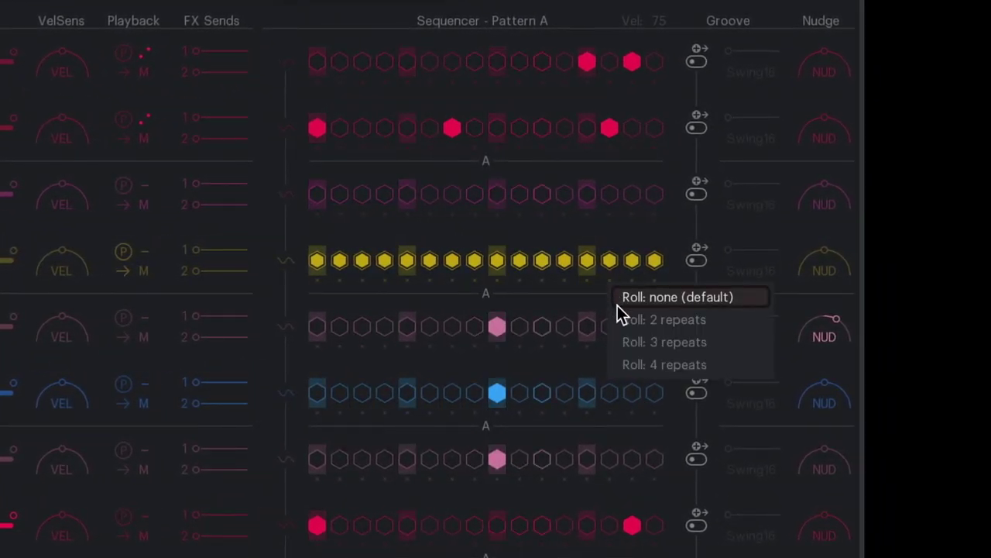
{"action": "left_click", "coordinate": [628, 320]}
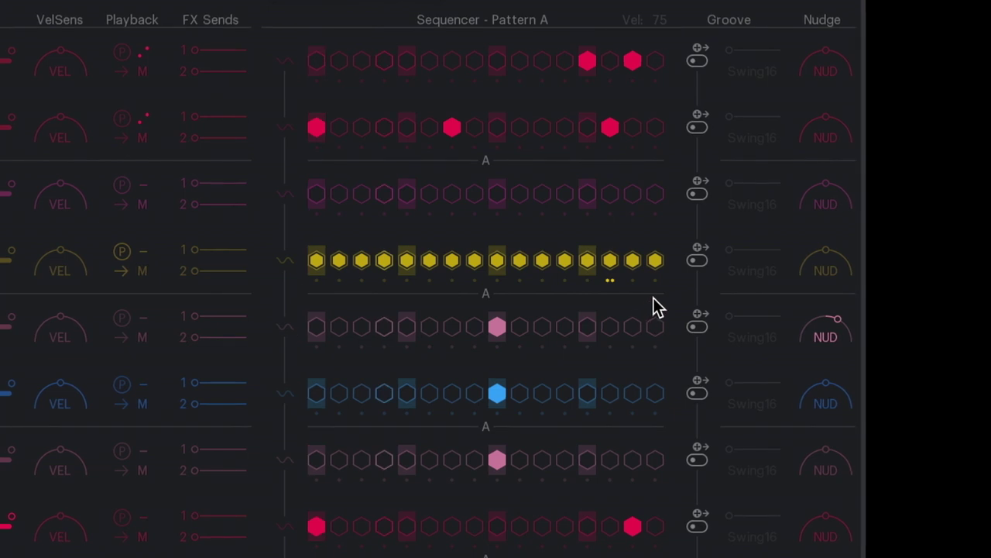
- Give step 16 a 2-repeat roll, shape accents as a 1/6 sine, and apply Swing8 swing
{"action": "left_click", "coordinate": [656, 280]}
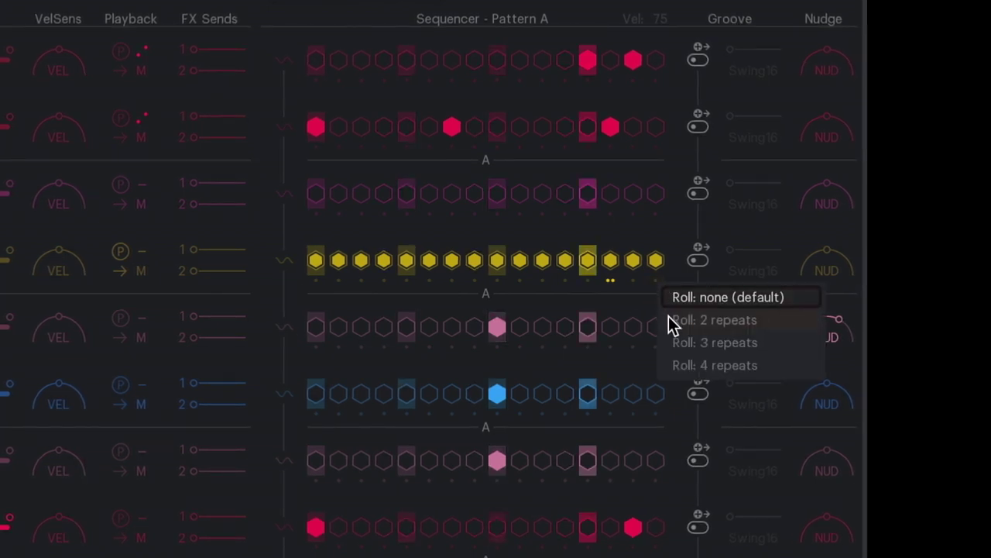
{"action": "left_click", "coordinate": [670, 324]}
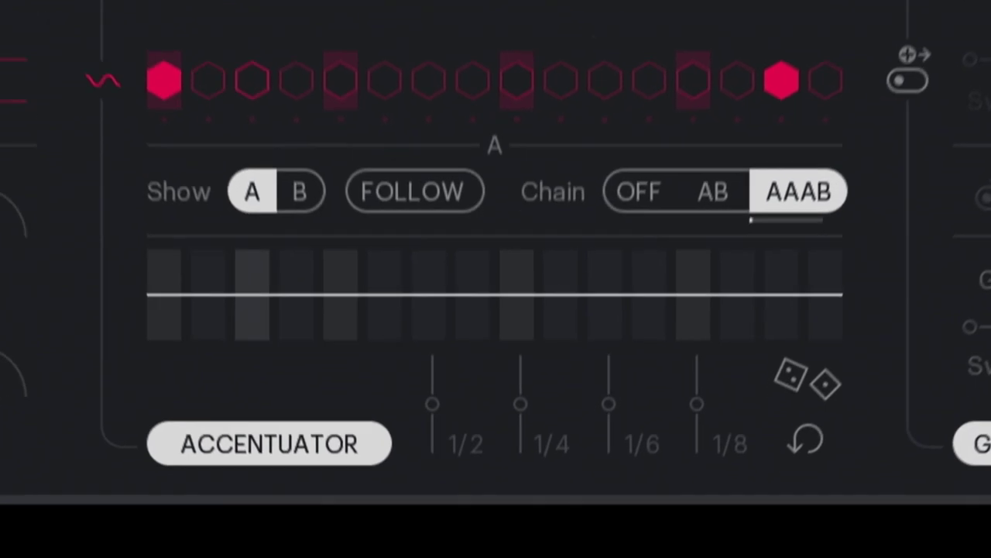
{"action": "left_click_drag", "start_coordinate": [615, 378], "coordinate": [620, 337]}
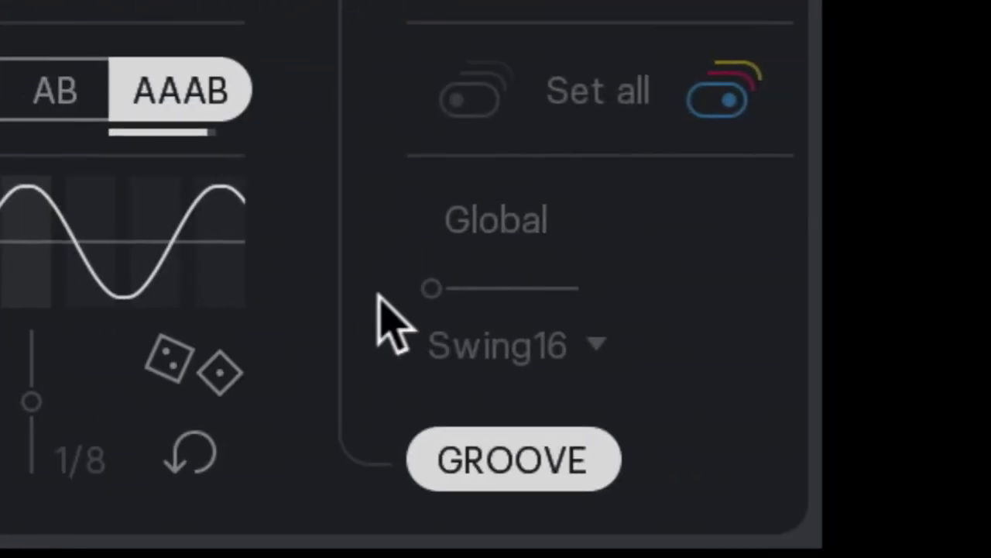
{"action": "left_click_drag", "start_coordinate": [432, 288], "coordinate": [474, 300]}
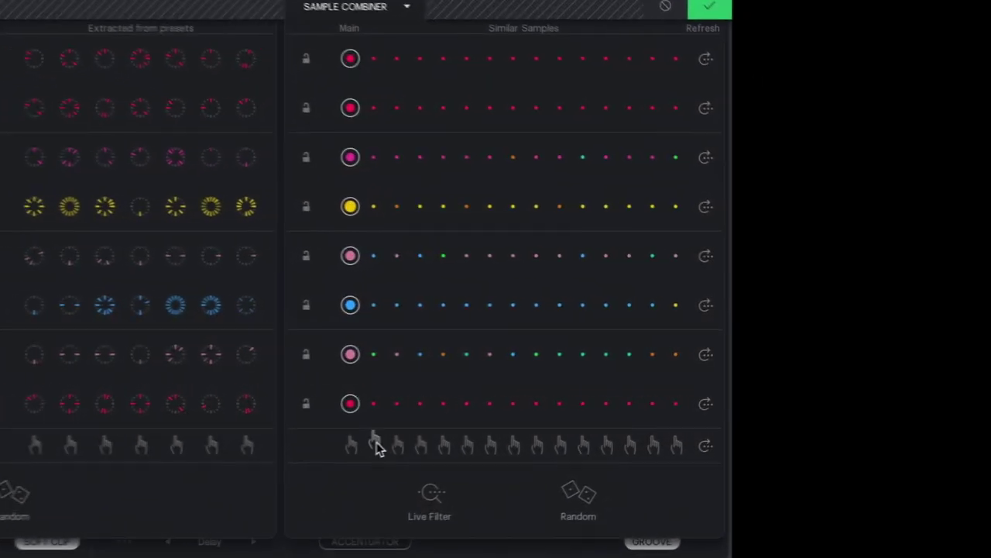
- Swap every channel to its first similar sample, randomize the similar samples, then randomize all patterns
{"action": "left_click", "coordinate": [374, 444]}
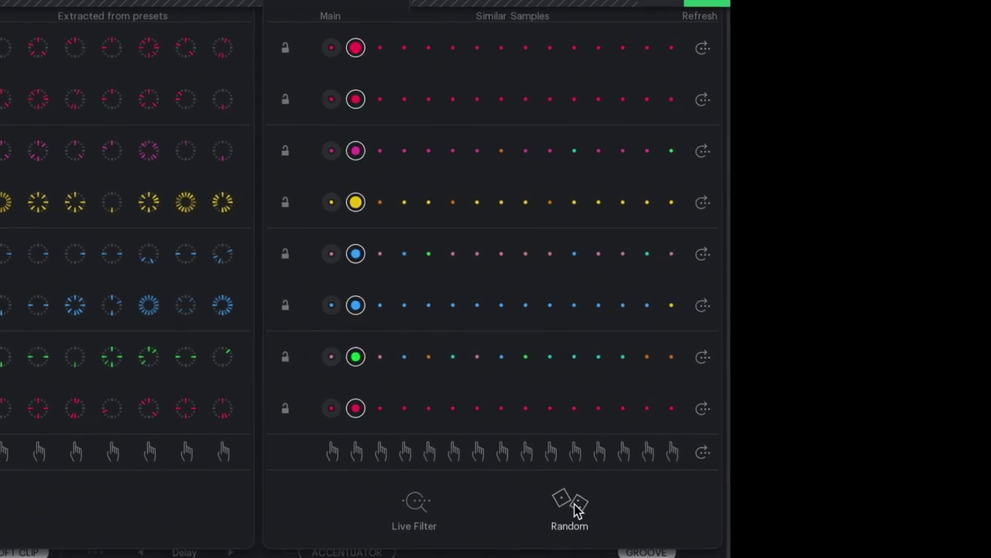
{"action": "left_click", "coordinate": [577, 507]}
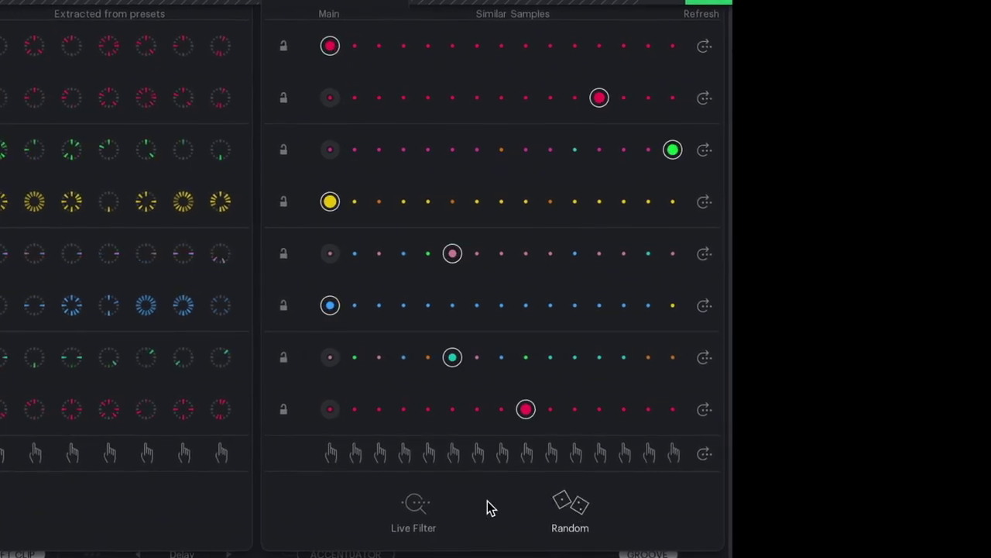
{"action": "left_click", "coordinate": [464, 413]}
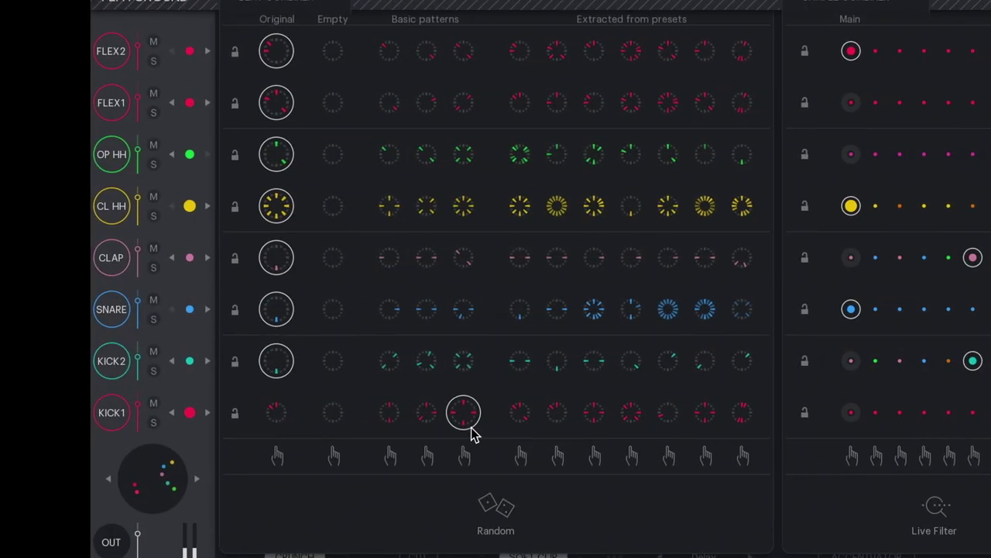
{"action": "left_click", "coordinate": [494, 505]}
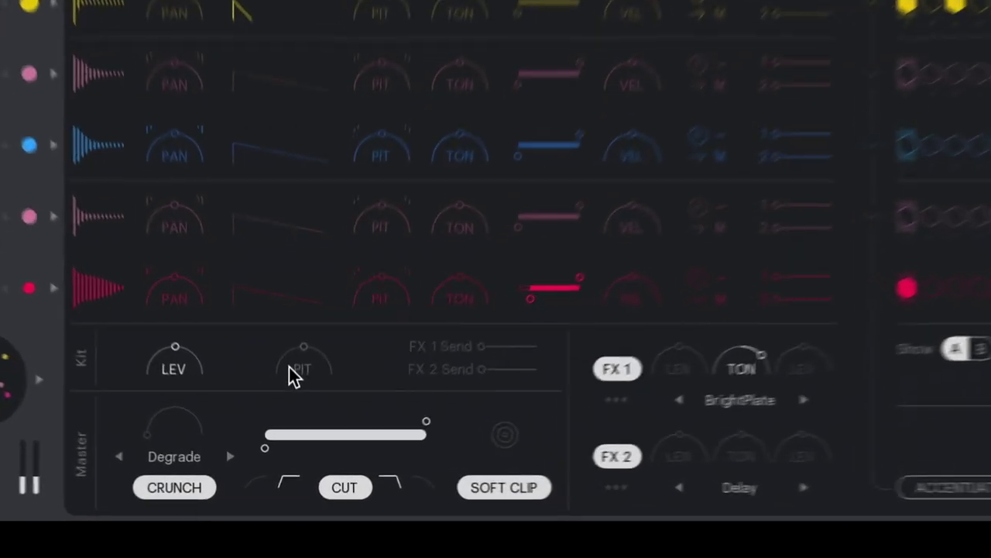
- Pitch the drum down to -7.5 st, set master crunch to 43%, and cut lows to 752 Hz
{"action": "left_click_drag", "start_coordinate": [290, 367], "coordinate": [243, 479]}
{"action": "left_click_drag", "start_coordinate": [152, 426], "coordinate": [190, 361]}
{"action": "left_click_drag", "start_coordinate": [249, 463], "coordinate": [361, 464]}
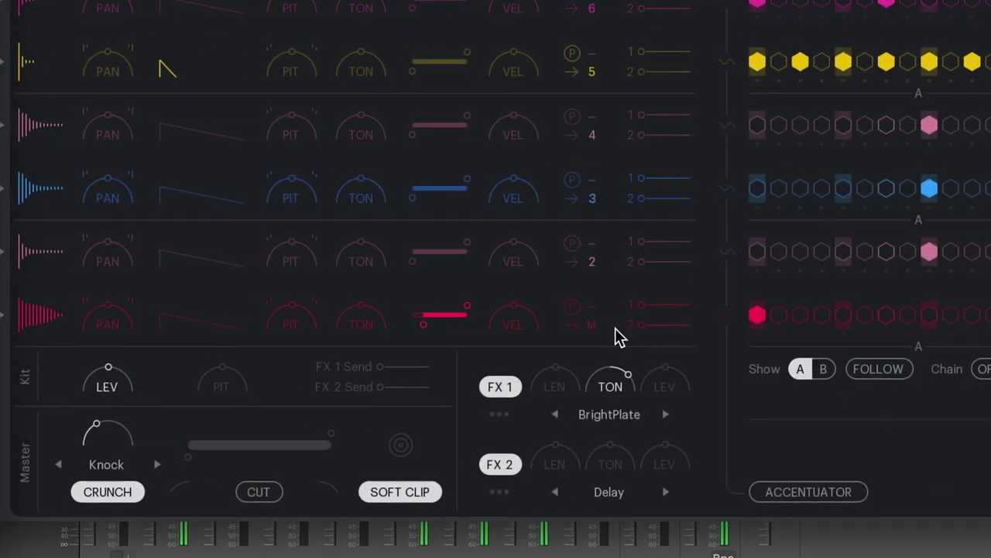
- Route the red drum to BUS 2 and raise RC-20's digital degradation to 69%
{"action": "left_click", "coordinate": [597, 331]}
{"action": "left_click", "coordinate": [637, 229]}
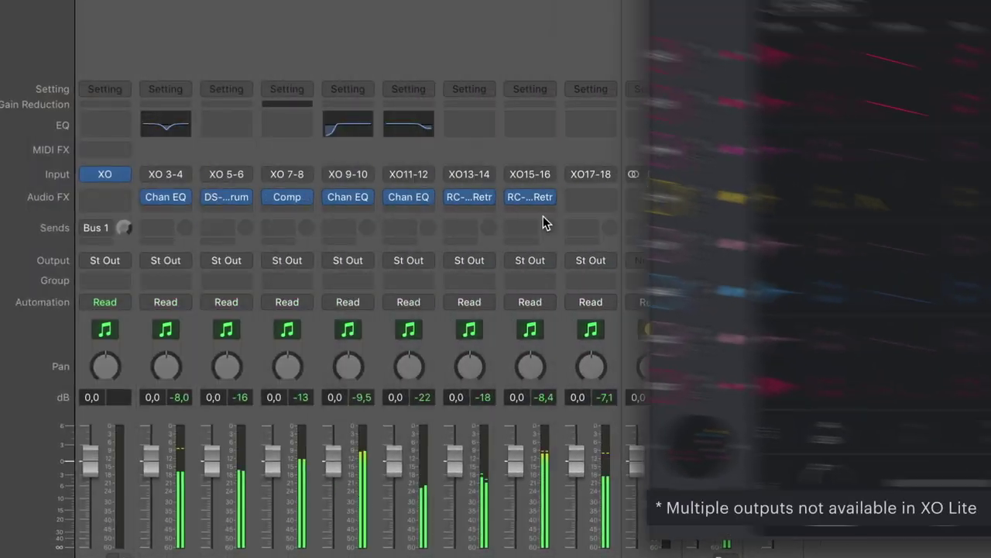
{"action": "left_click", "coordinate": [542, 193]}
{"action": "left_click_drag", "start_coordinate": [555, 361], "coordinate": [577, 225]}
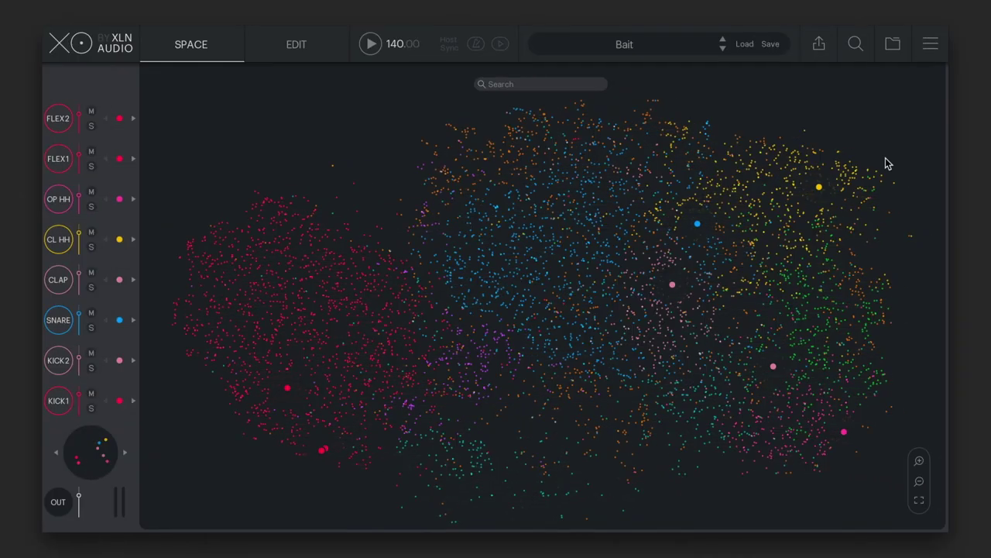
- Open XO's Export WAV & MIDI dialog for the Bait kit
{"action": "left_click", "coordinate": [819, 44]}
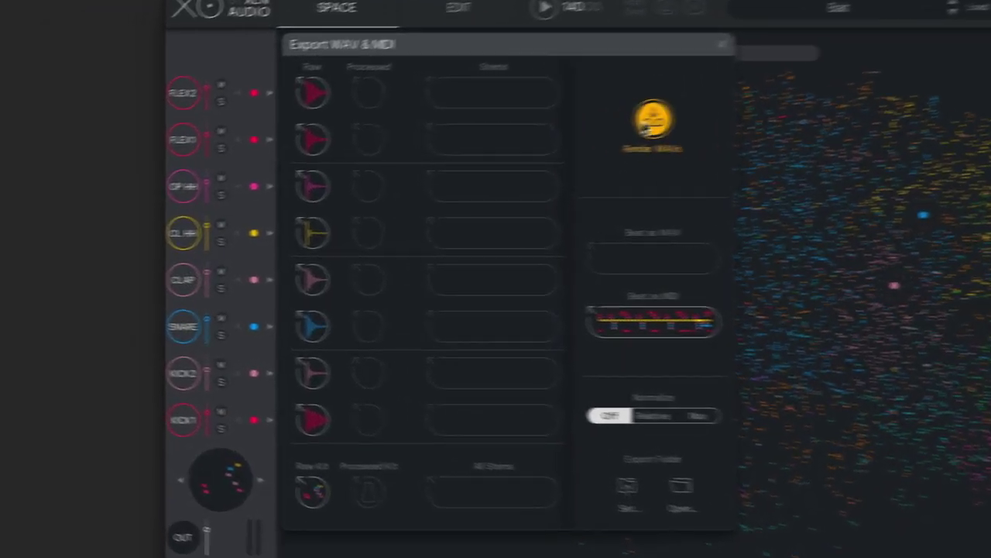